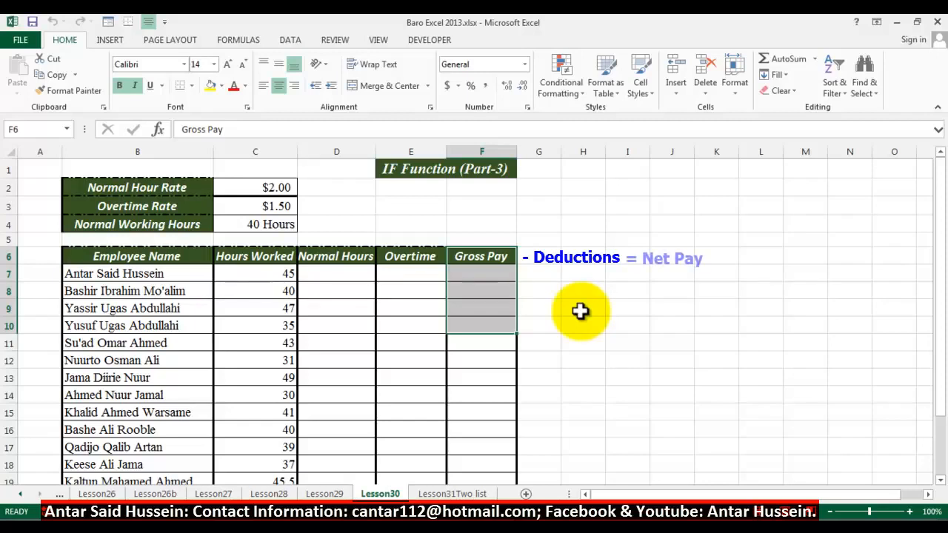
- Examine the pay rates and normal working hours in B2:C4, along with the employee table's columns from Employee Name to Gross Pay
{"action": "left_click_drag", "start_coordinate": [151, 187], "coordinate": [259, 224]}
{"action": "left_click", "coordinate": [391, 236]}
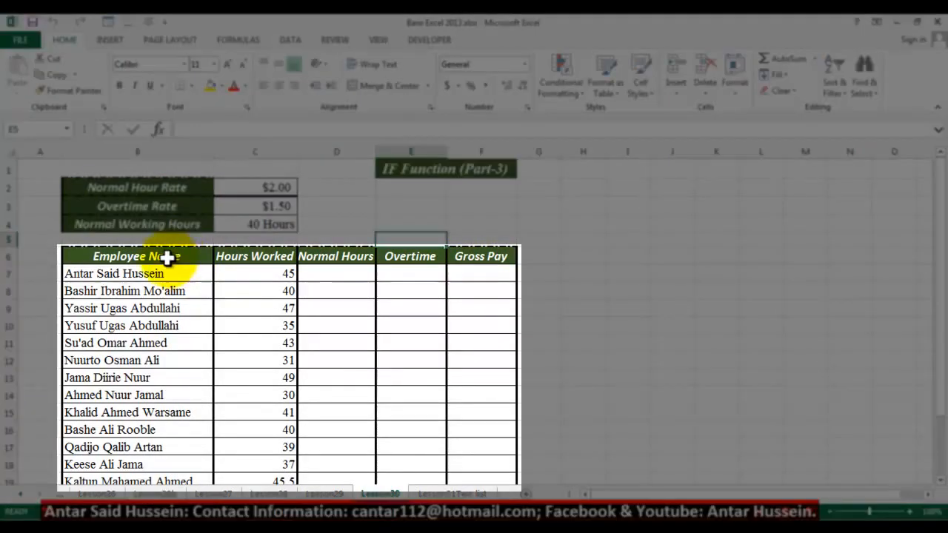
{"action": "left_click_drag", "start_coordinate": [164, 257], "coordinate": [170, 377]}
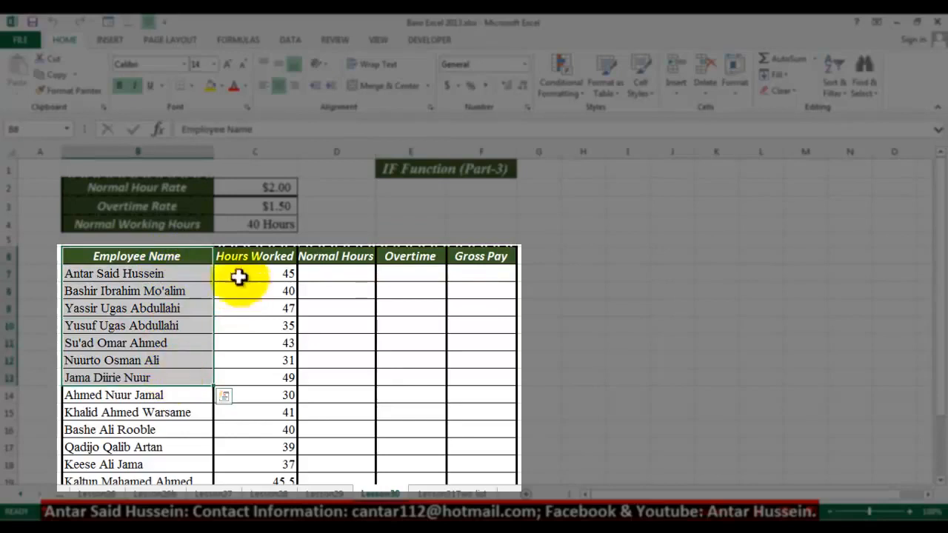
{"action": "left_click", "coordinate": [252, 259]}
{"action": "left_click_drag", "start_coordinate": [253, 273], "coordinate": [261, 358]}
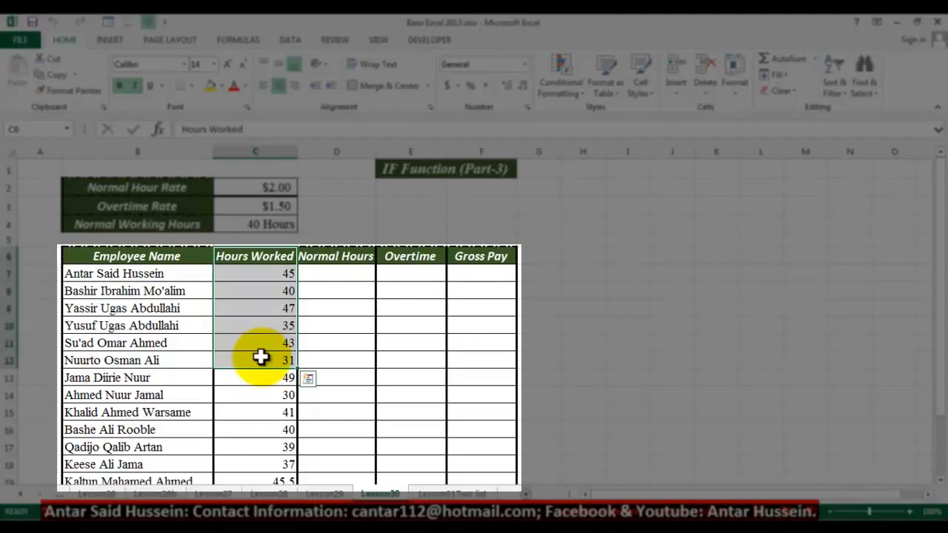
{"action": "left_click_drag", "start_coordinate": [354, 257], "coordinate": [352, 320]}
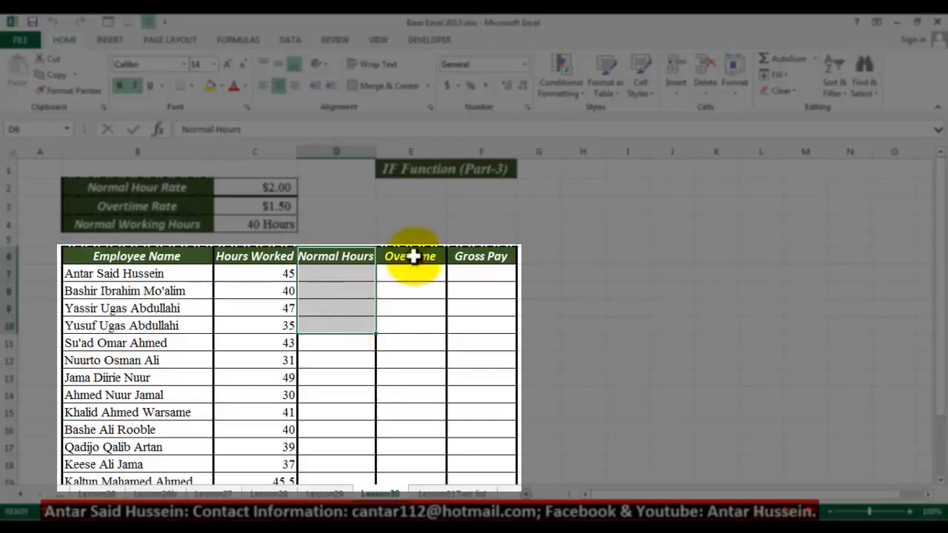
{"action": "left_click_drag", "start_coordinate": [412, 256], "coordinate": [415, 325]}
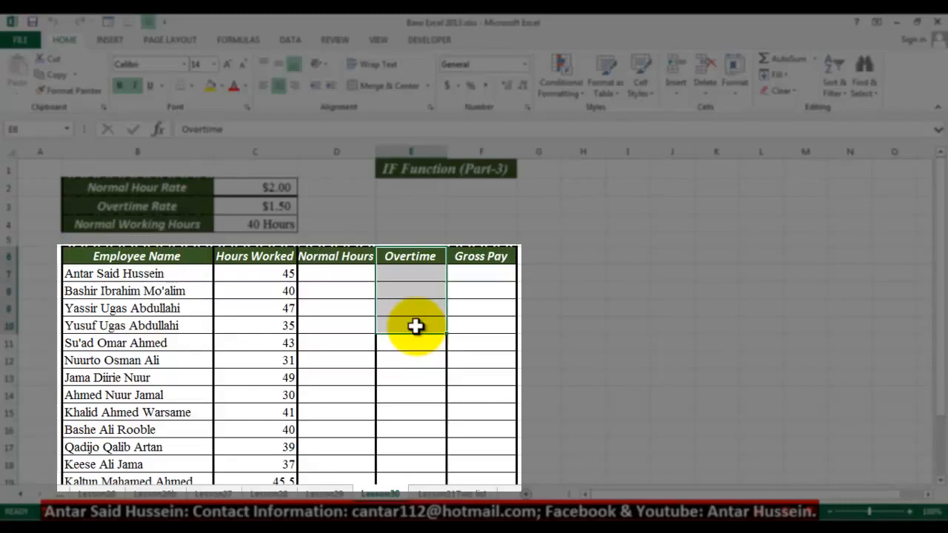
{"action": "left_click_drag", "start_coordinate": [474, 259], "coordinate": [482, 316]}
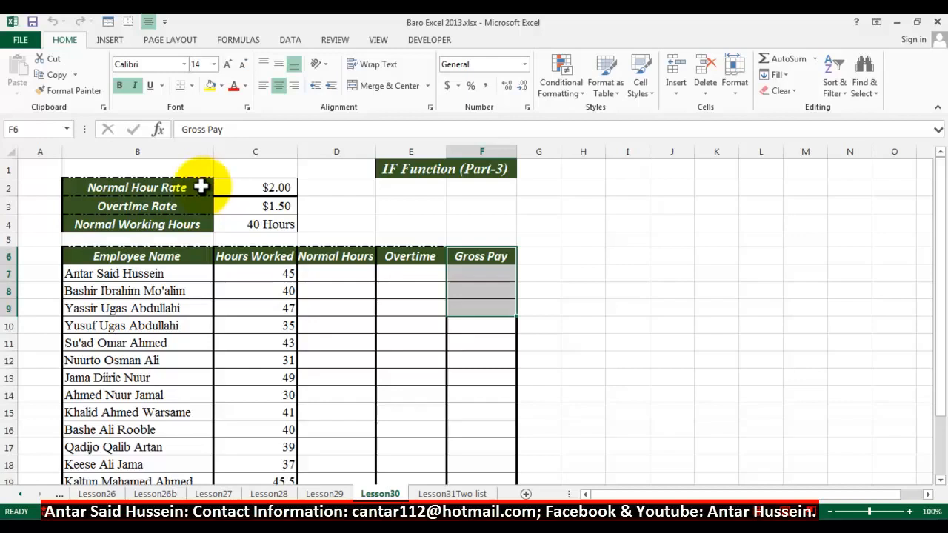
{"action": "left_click_drag", "start_coordinate": [200, 187], "coordinate": [264, 222]}
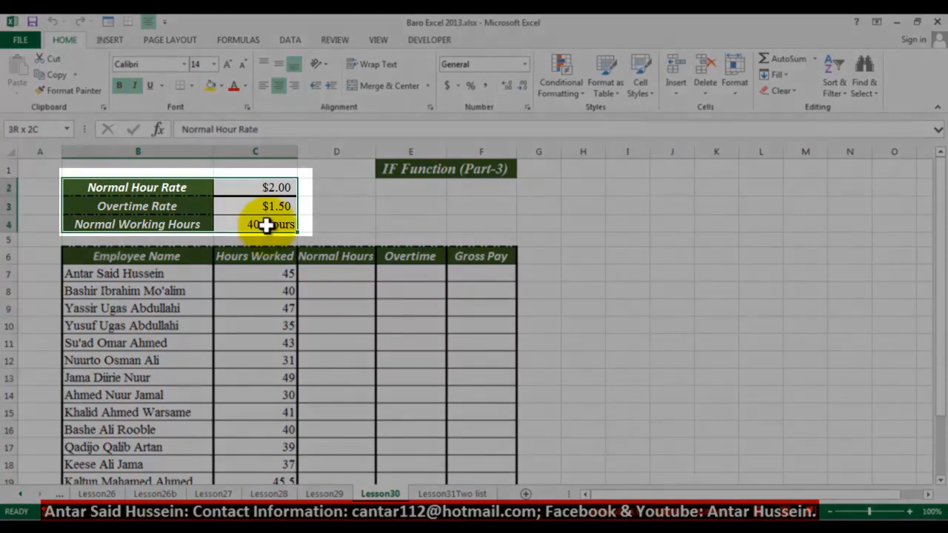
{"action": "left_click", "coordinate": [231, 186]}
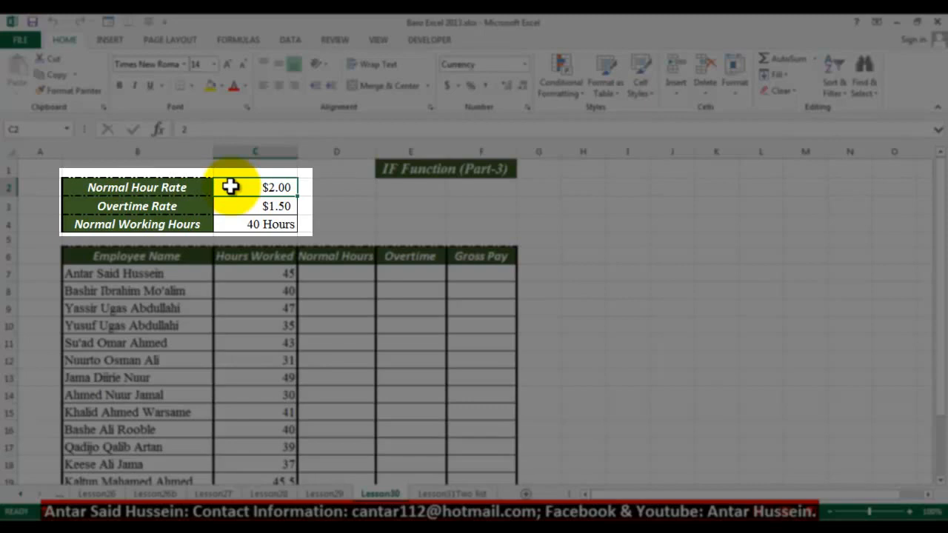
{"action": "left_click", "coordinate": [261, 206]}
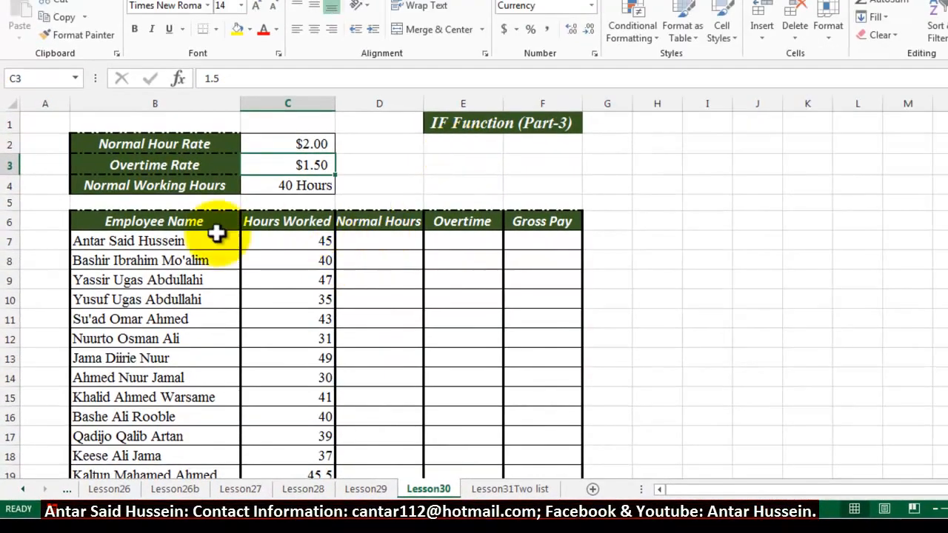
- Compare the first employee's Hours Worked, Normal Hours and Overtime cells in row 7
{"action": "left_click", "coordinate": [376, 241]}
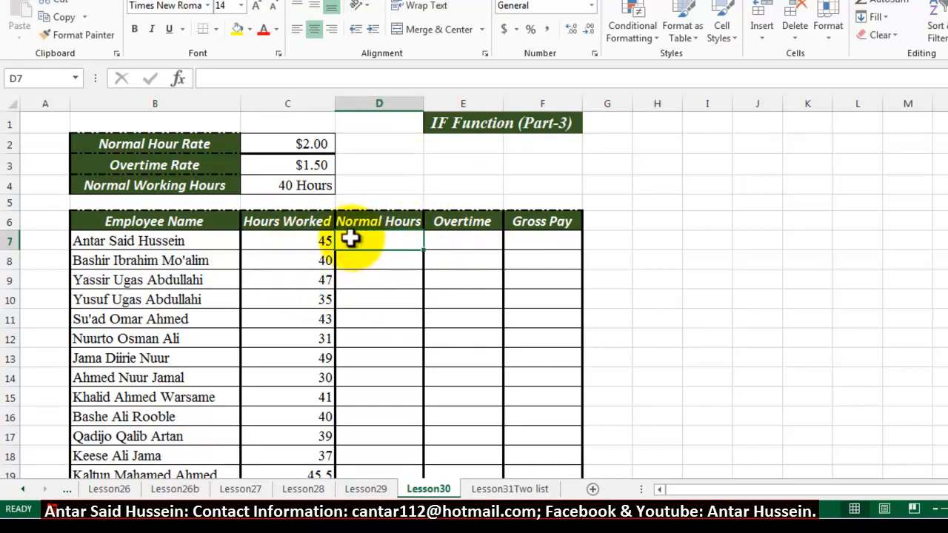
{"action": "left_click", "coordinate": [302, 243]}
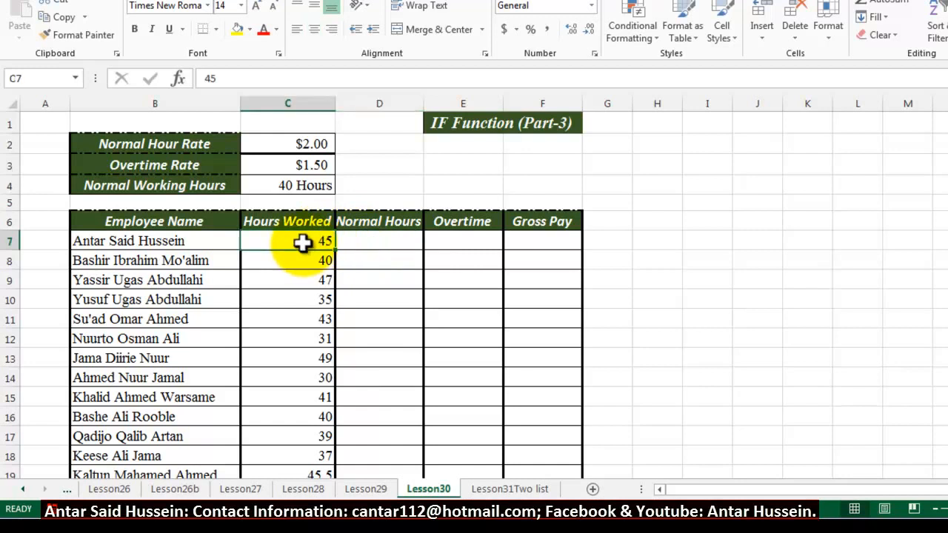
{"action": "left_click", "coordinate": [391, 240]}
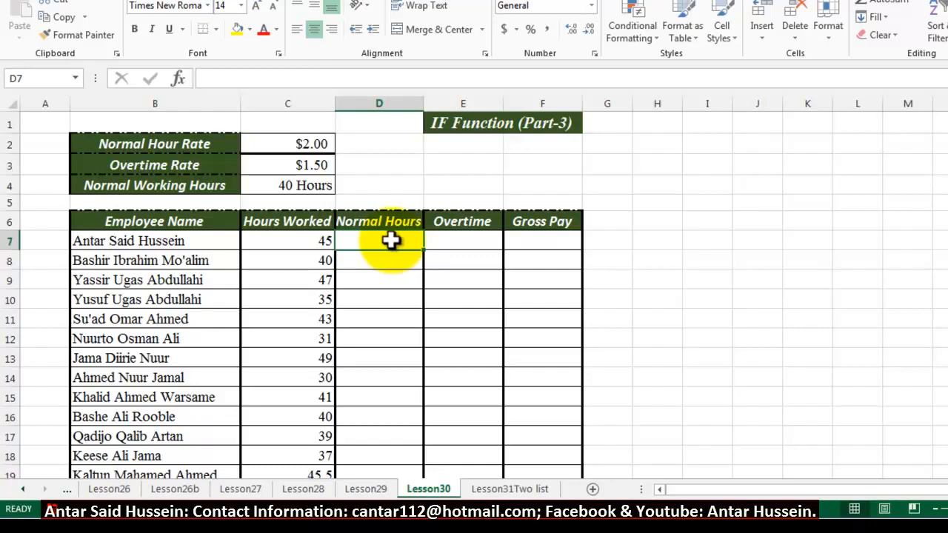
{"action": "left_click", "coordinate": [303, 243]}
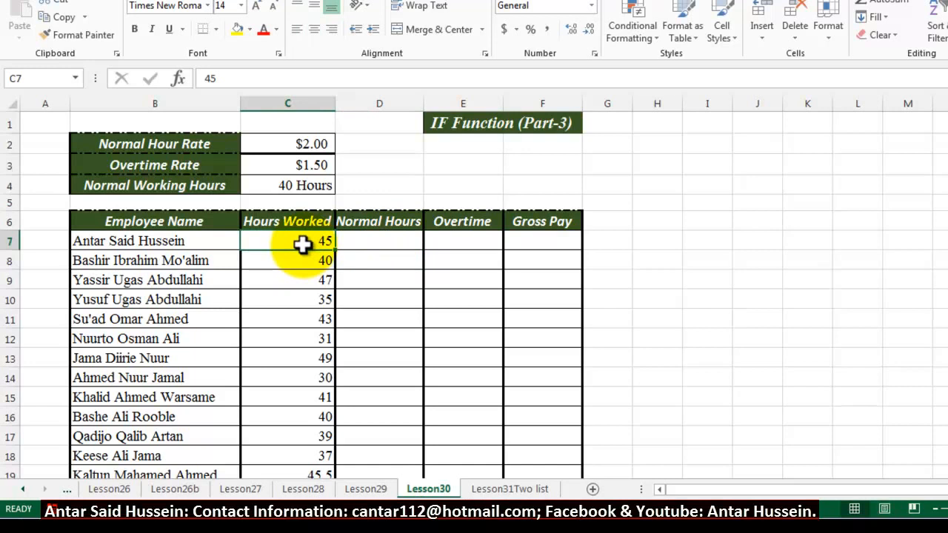
{"action": "left_click", "coordinate": [377, 240]}
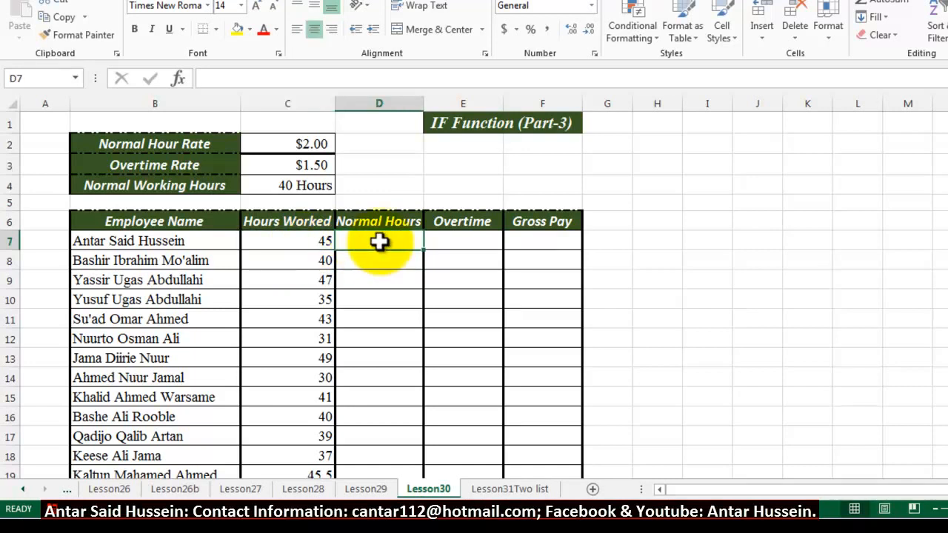
{"action": "left_click", "coordinate": [450, 235]}
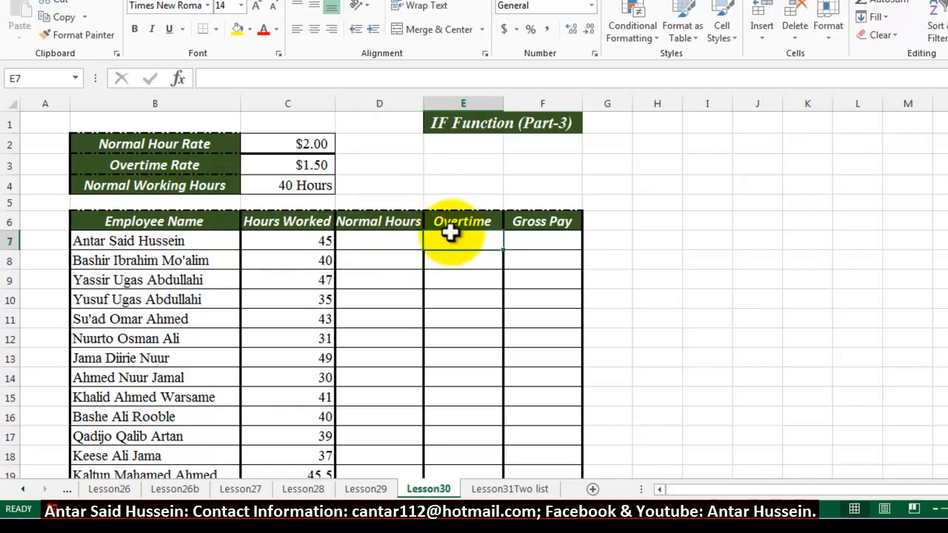
{"action": "left_click", "coordinate": [328, 240]}
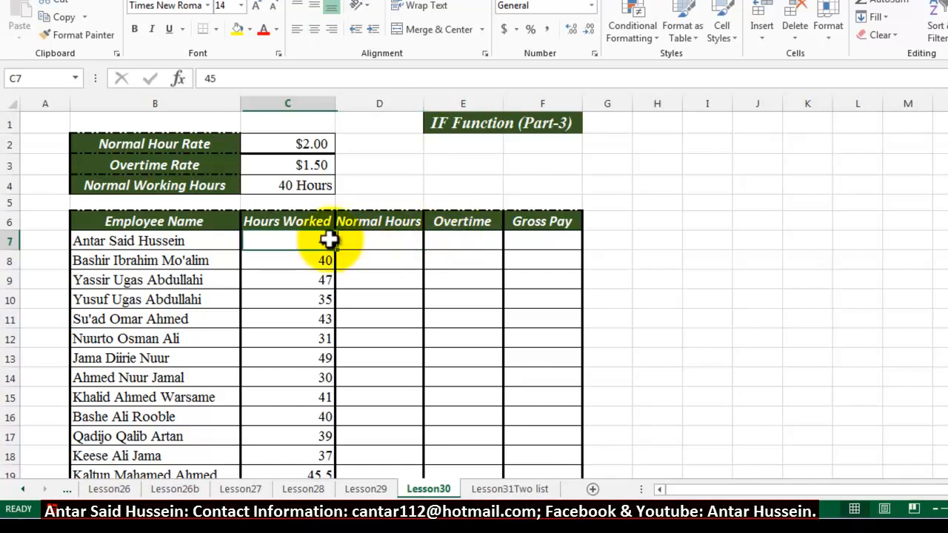
{"action": "left_click", "coordinate": [369, 240]}
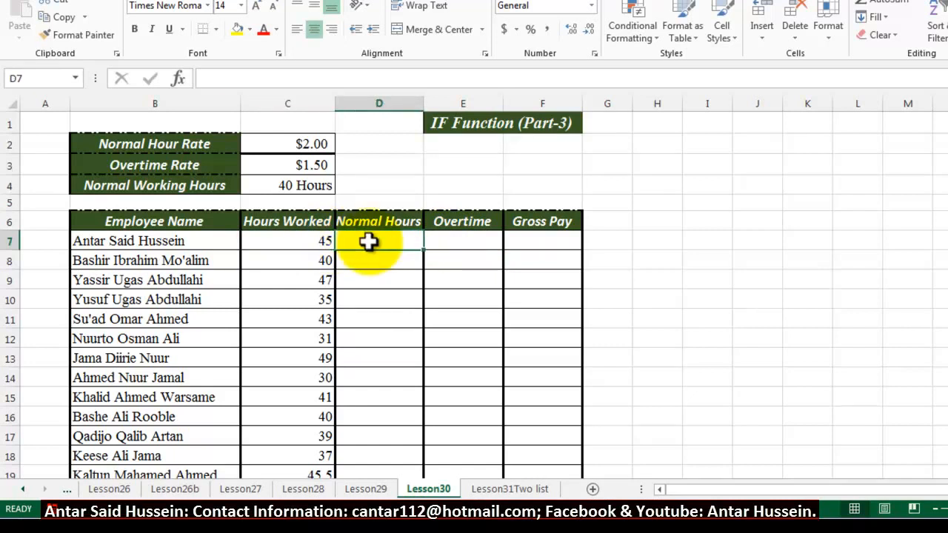
{"action": "left_click", "coordinate": [460, 240]}
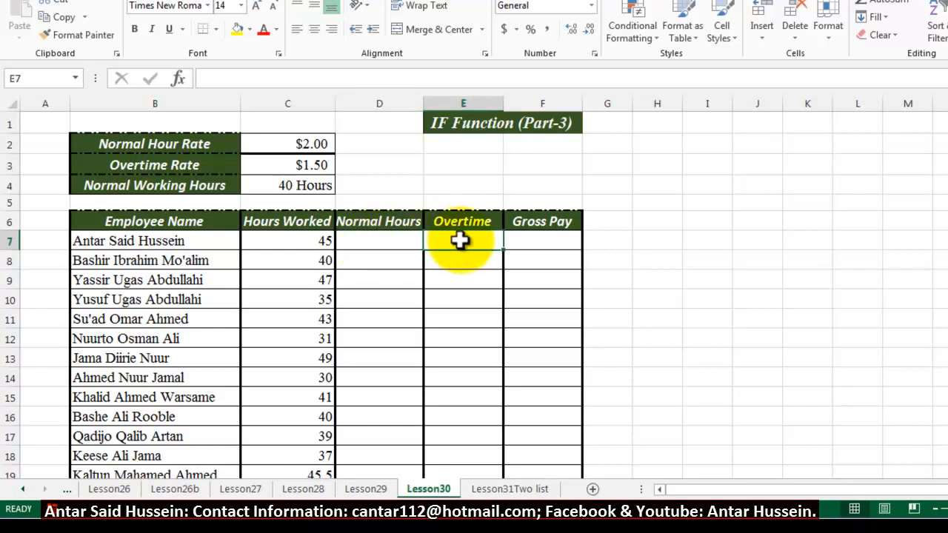
- Calculate the first employee's normal hours in D7 with the formula =IF(C7>40,40,C7)
{"action": "left_click", "coordinate": [380, 239]}
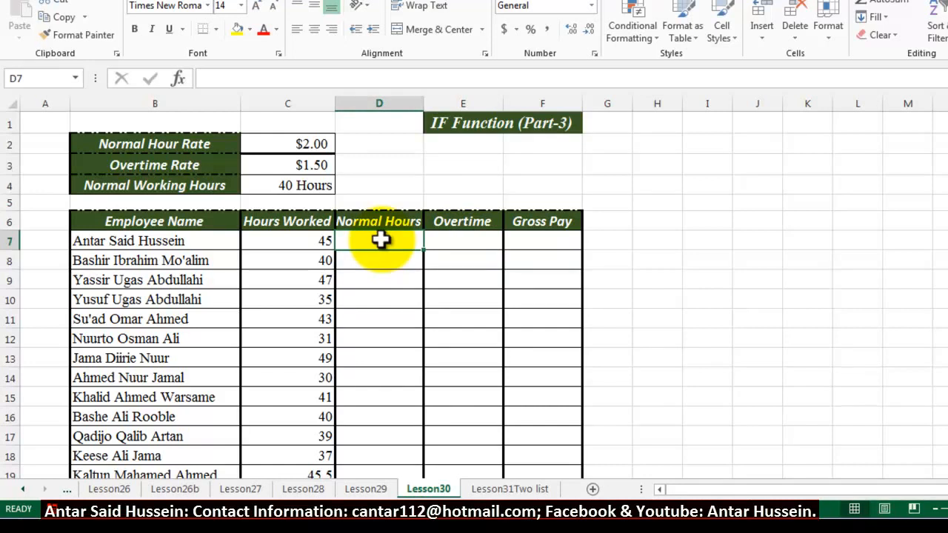
{"action": "type", "text": "=if"}
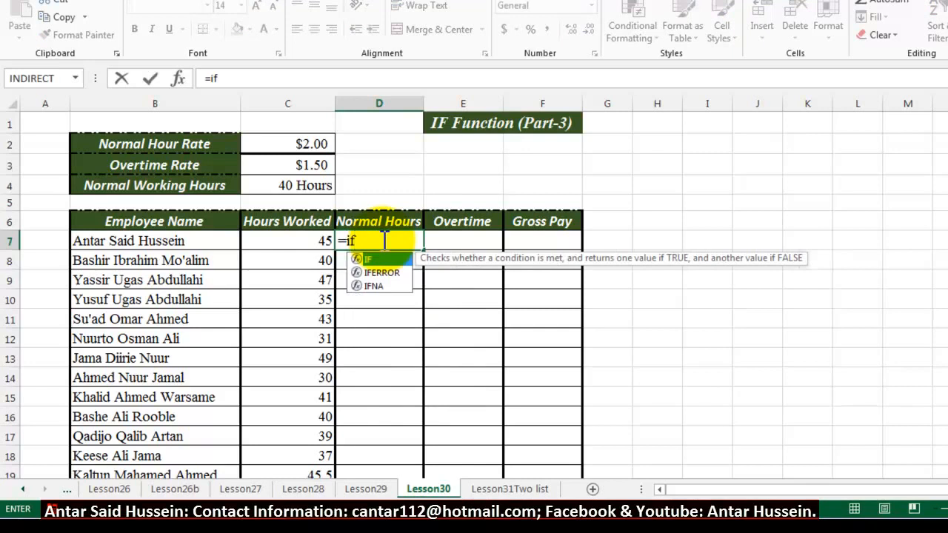
{"action": "key", "text": "Tab"}
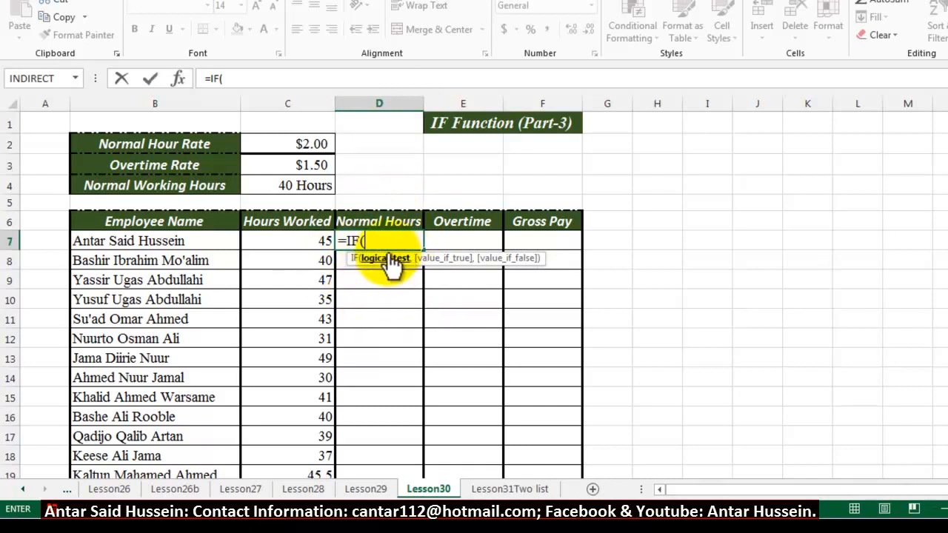
{"action": "left_click", "coordinate": [308, 242]}
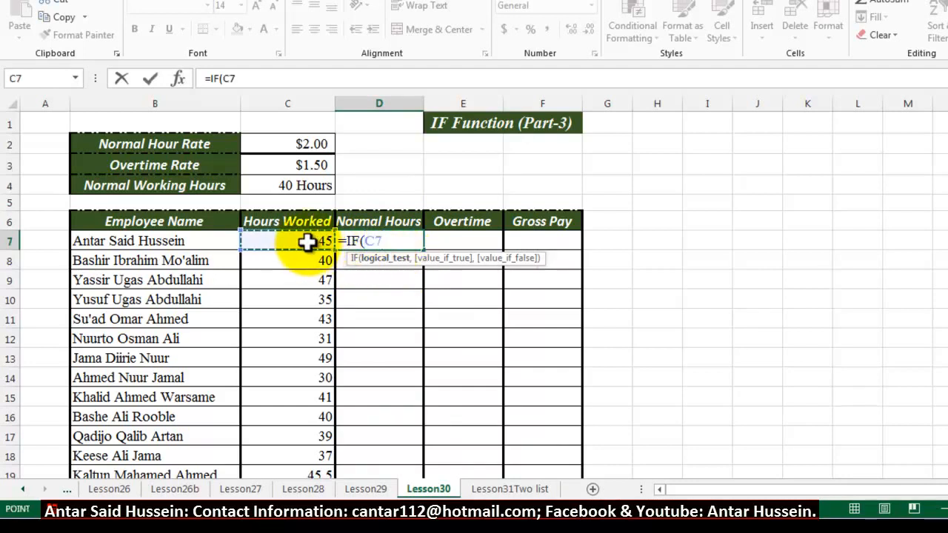
{"action": "type", "text": ">40"}
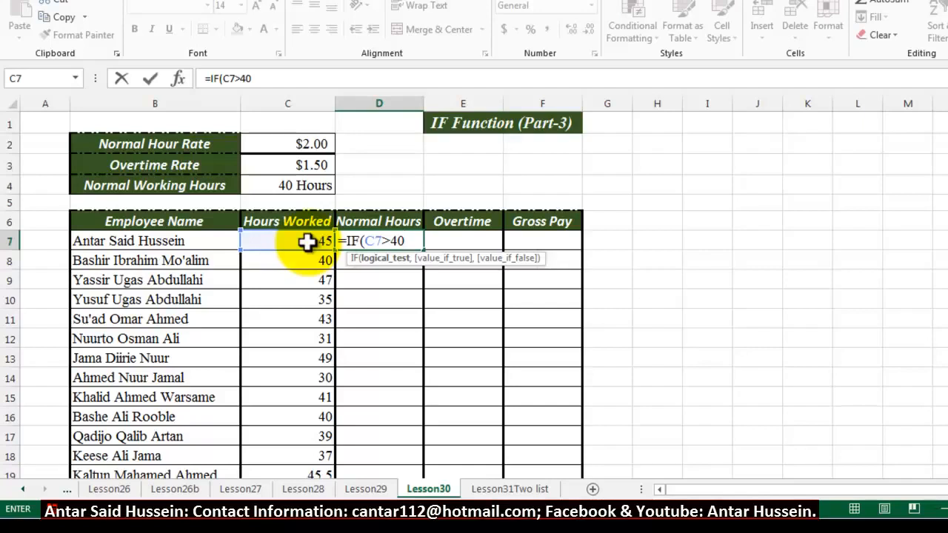
{"action": "type", "text": ","}
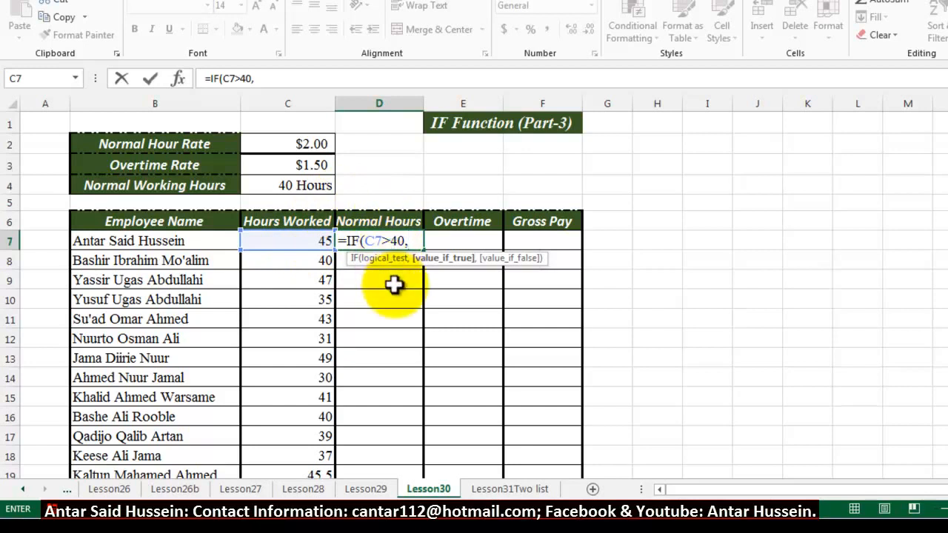
{"action": "type", "text": "40"}
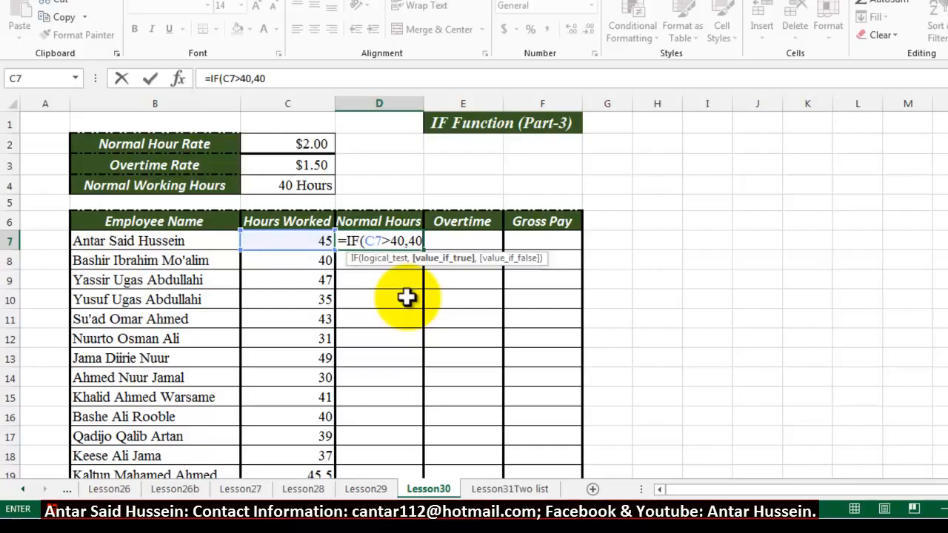
{"action": "type", "text": ","}
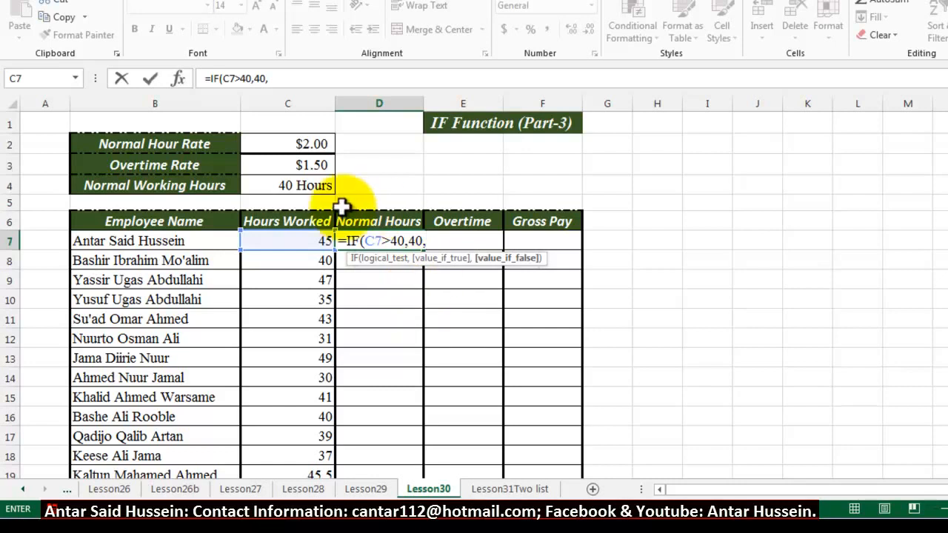
{"action": "left_click", "coordinate": [307, 239]}
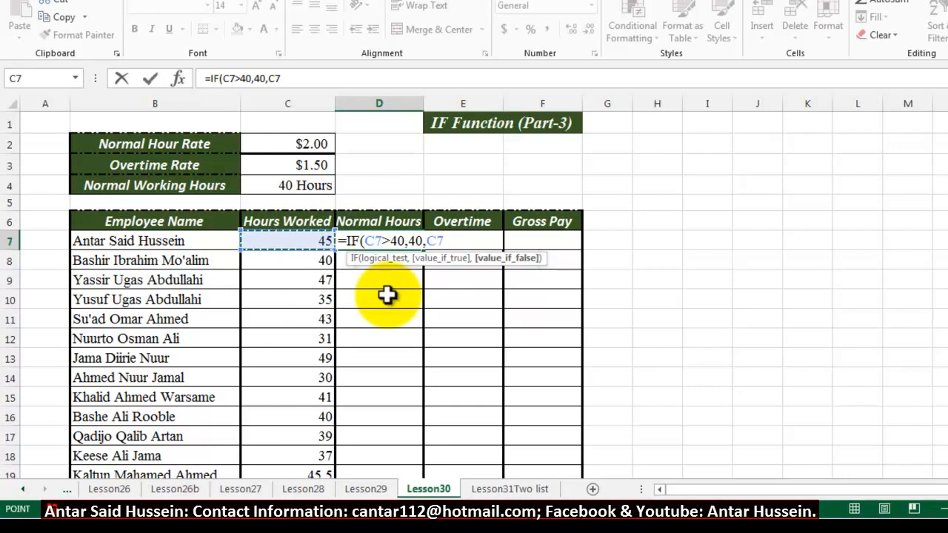
{"action": "type", "text": ")"}
{"action": "key", "text": "Return"}
- Copy the IF formula from D7 down the Normal Hours column for all remaining employees
{"action": "left_click", "coordinate": [322, 243]}
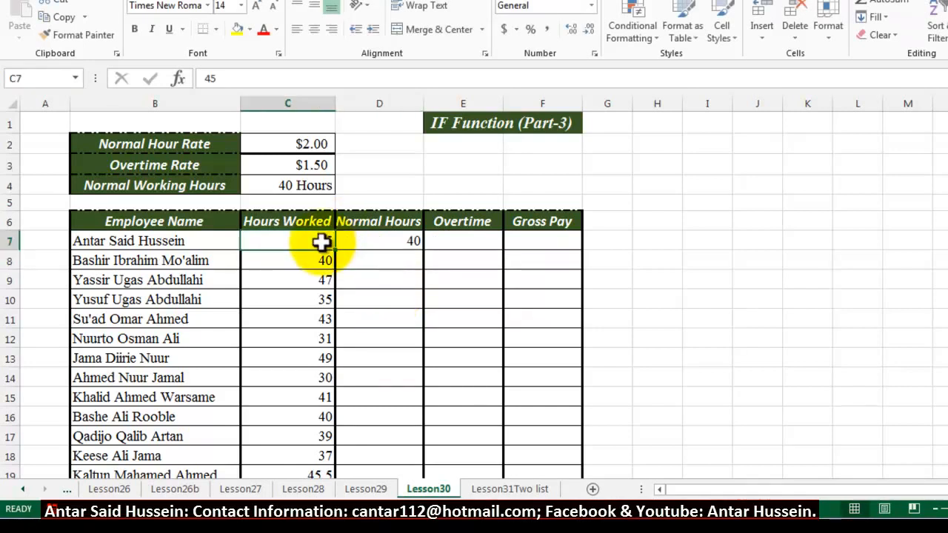
{"action": "left_click", "coordinate": [400, 241]}
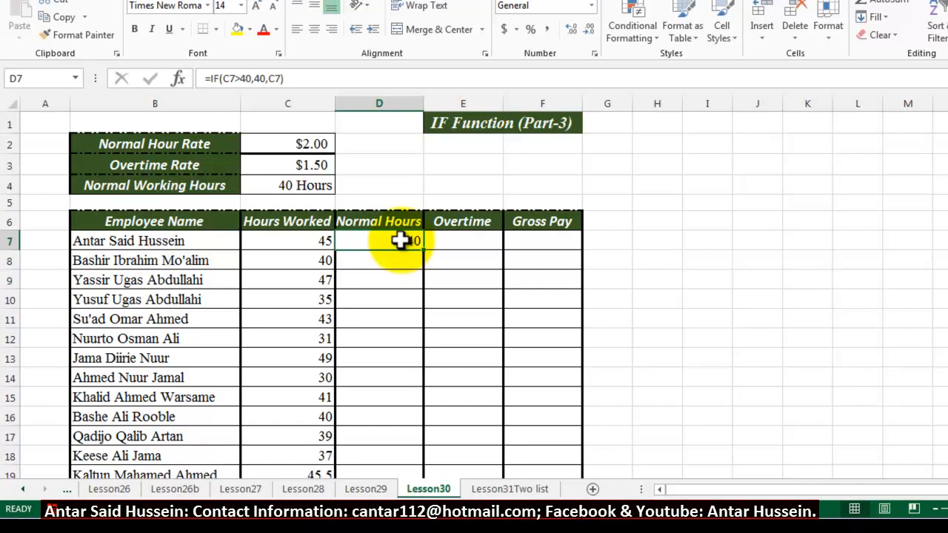
{"action": "left_click_drag", "start_coordinate": [423, 250], "coordinate": [412, 308]}
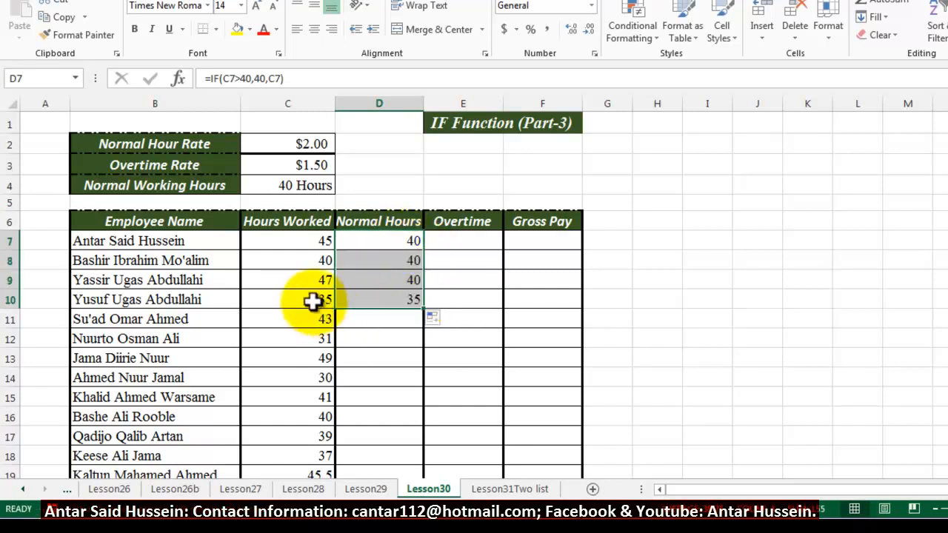
{"action": "left_click", "coordinate": [368, 303]}
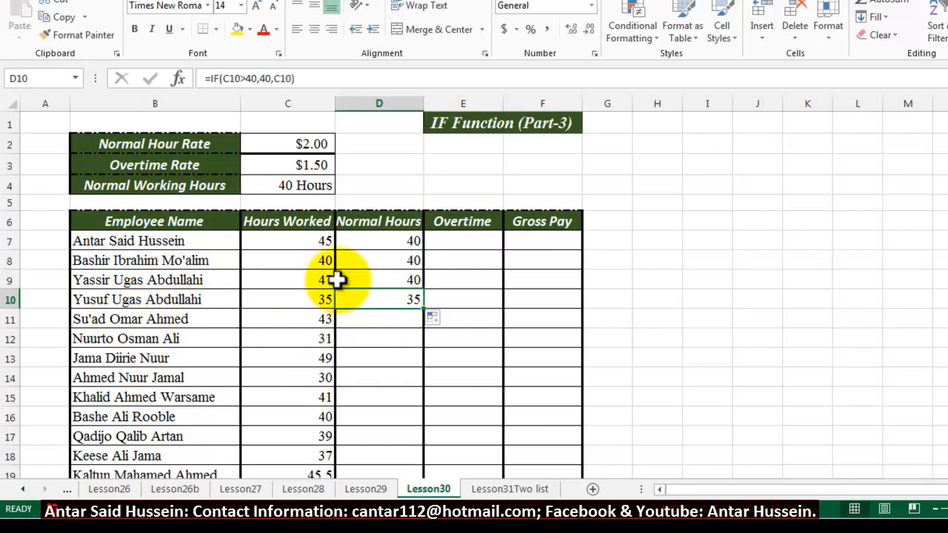
{"action": "double_click", "coordinate": [423, 308]}
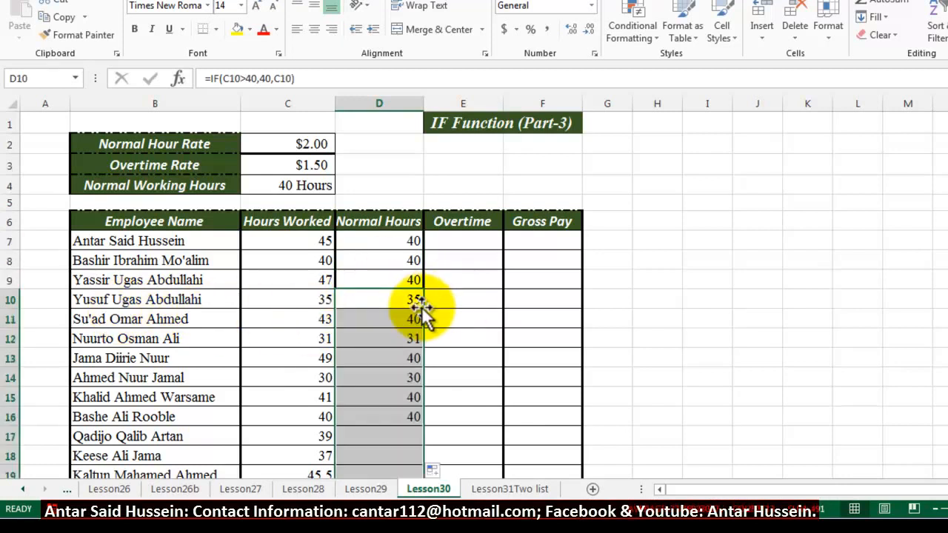
- Calculate the first employee's overtime in E7 by subtracting normal hours from hours worked with the formula =C7-D7
{"action": "left_click", "coordinate": [455, 237]}
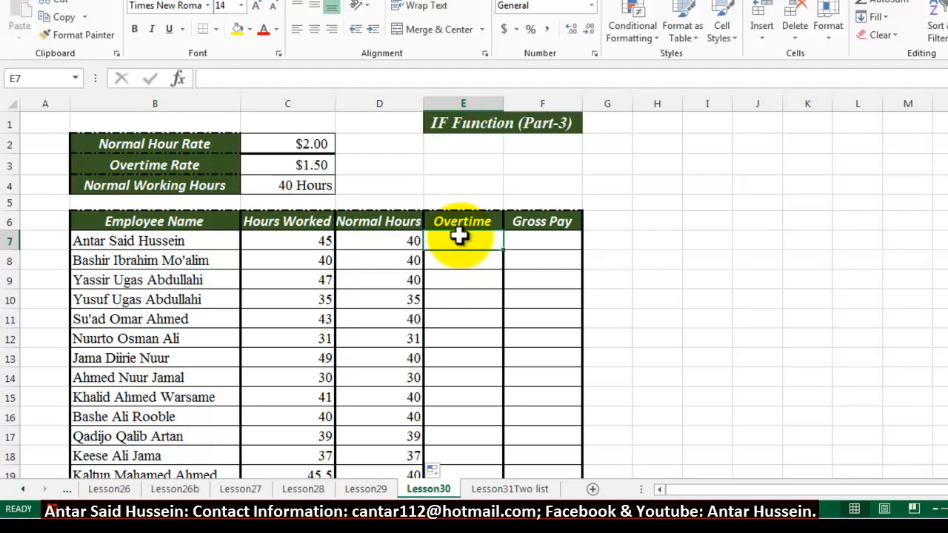
{"action": "type", "text": "="}
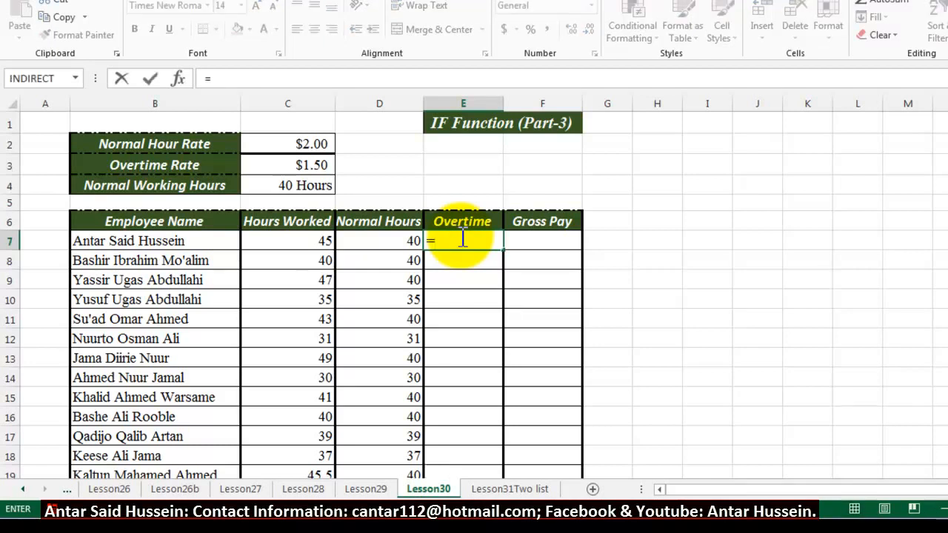
{"action": "left_click", "coordinate": [319, 240]}
{"action": "type", "text": "-"}
{"action": "left_click", "coordinate": [370, 243]}
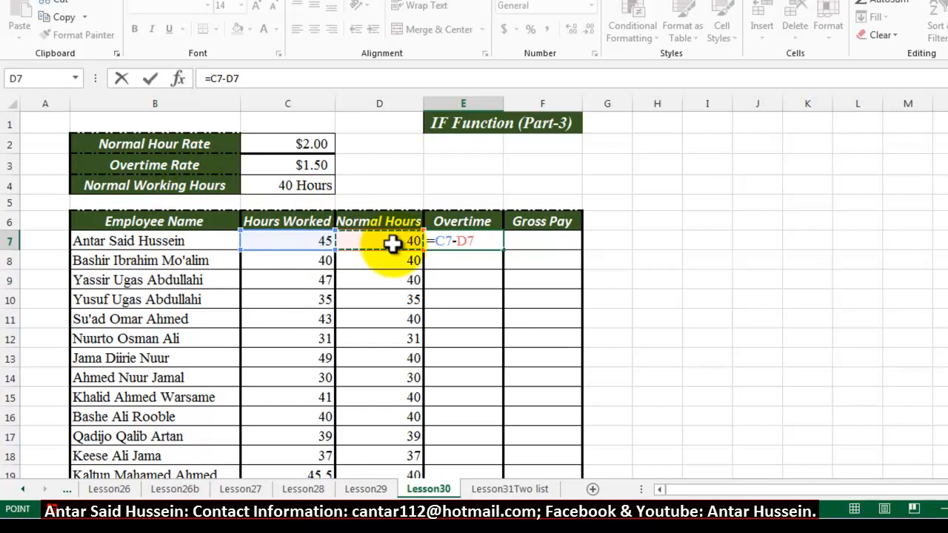
{"action": "key", "text": "Return"}
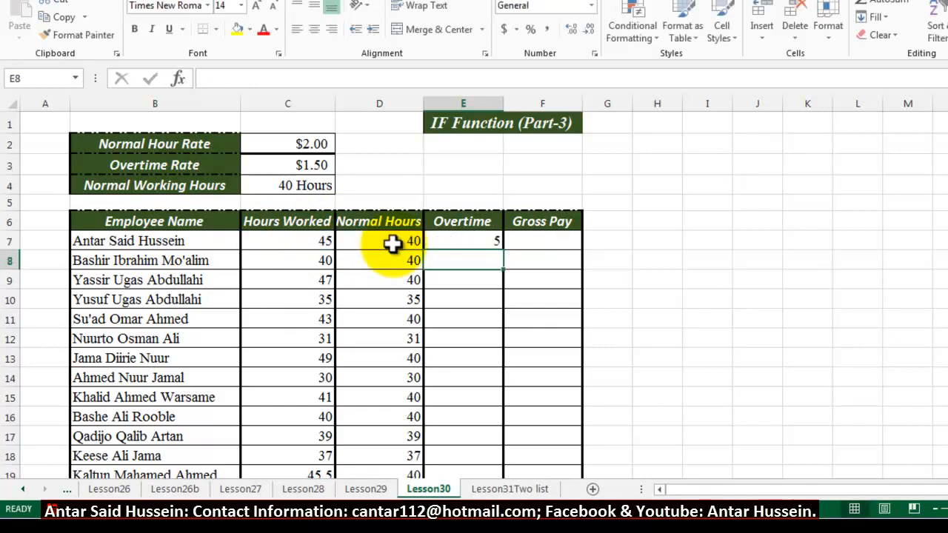
- Copy the overtime formula from E7 down the Overtime column for all remaining employees
{"action": "left_click", "coordinate": [461, 244]}
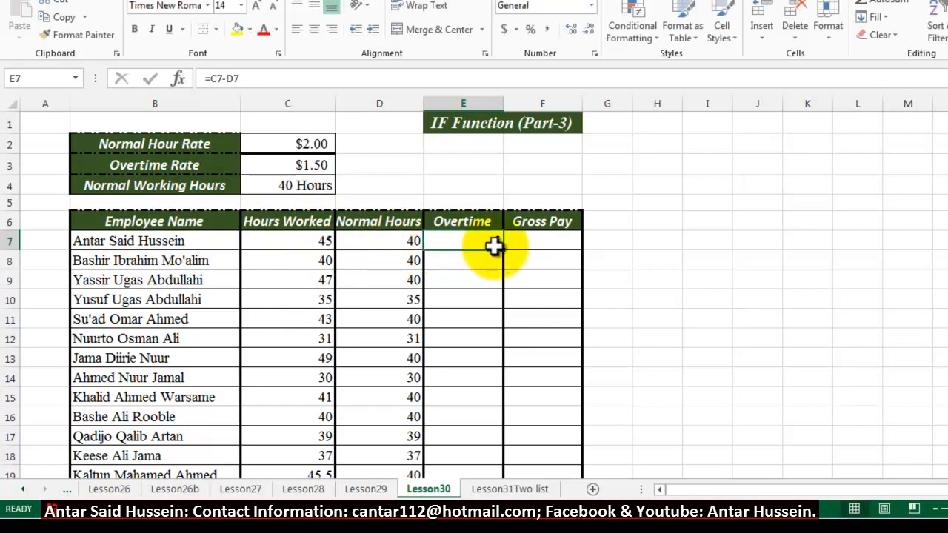
{"action": "left_click_drag", "start_coordinate": [504, 252], "coordinate": [499, 310]}
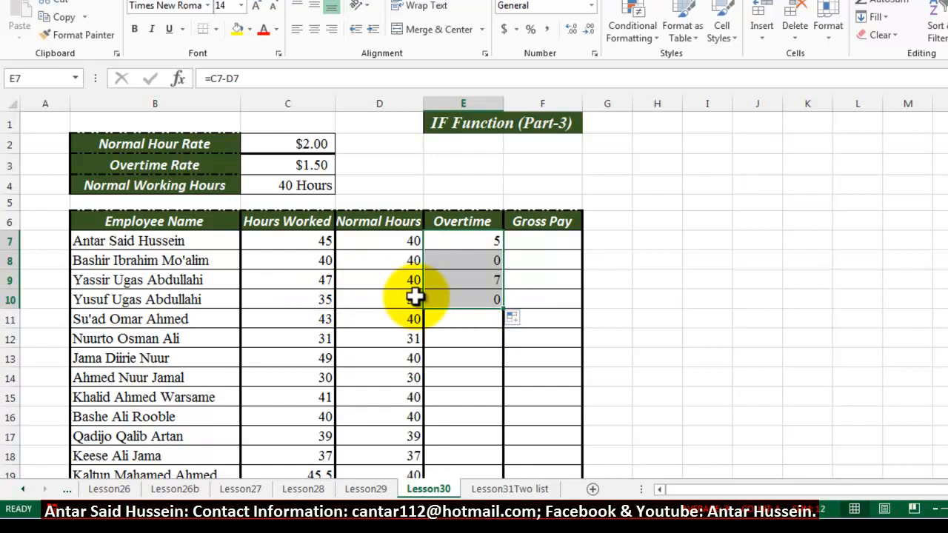
{"action": "double_click", "coordinate": [503, 309]}
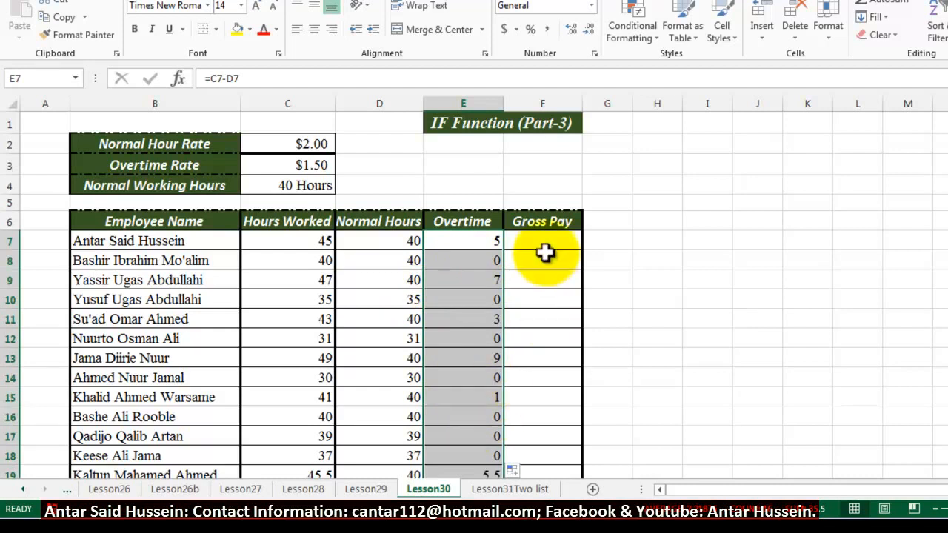
- Calculate the first employee's normal-hours pay in F7 with =D7*$C$2, keeping the rate reference absolute
{"action": "left_click", "coordinate": [545, 243]}
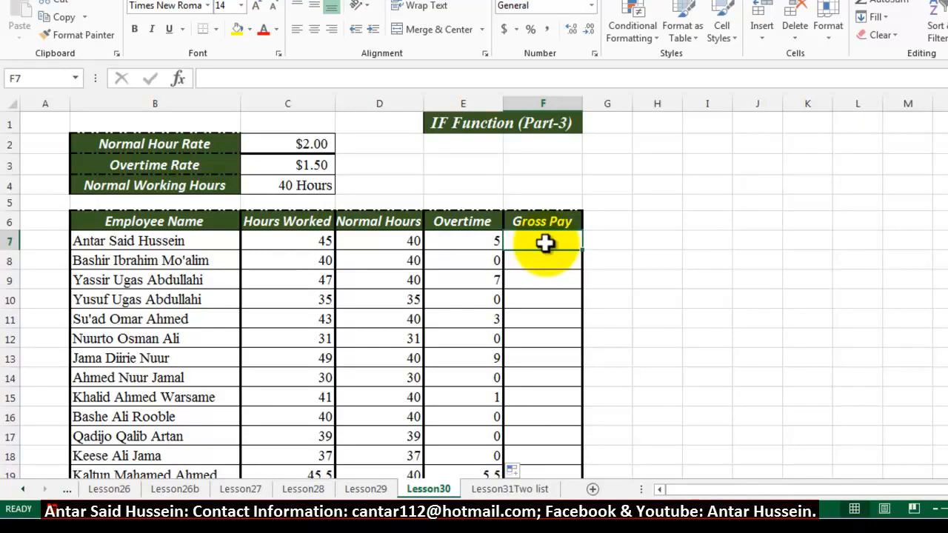
{"action": "type", "text": "="}
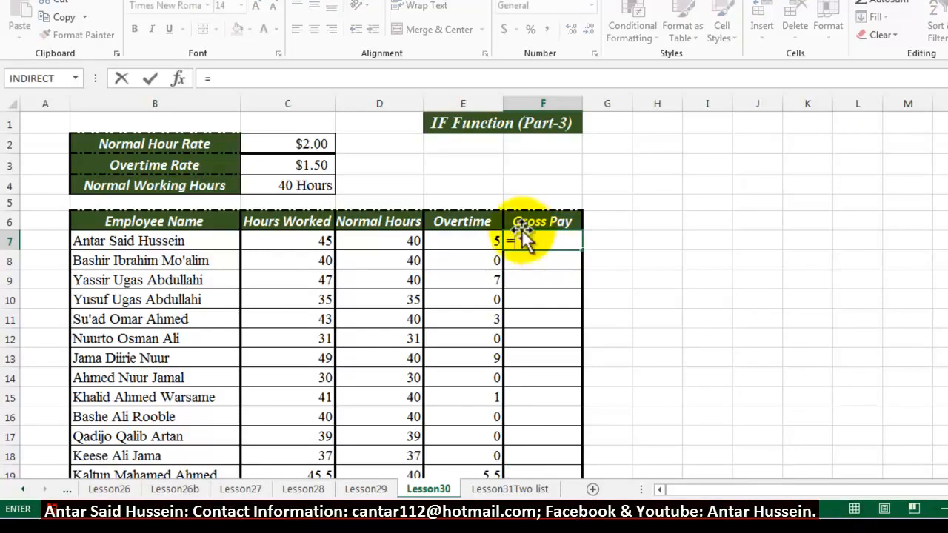
{"action": "left_click", "coordinate": [401, 242]}
{"action": "type", "text": "*"}
{"action": "left_click", "coordinate": [292, 144]}
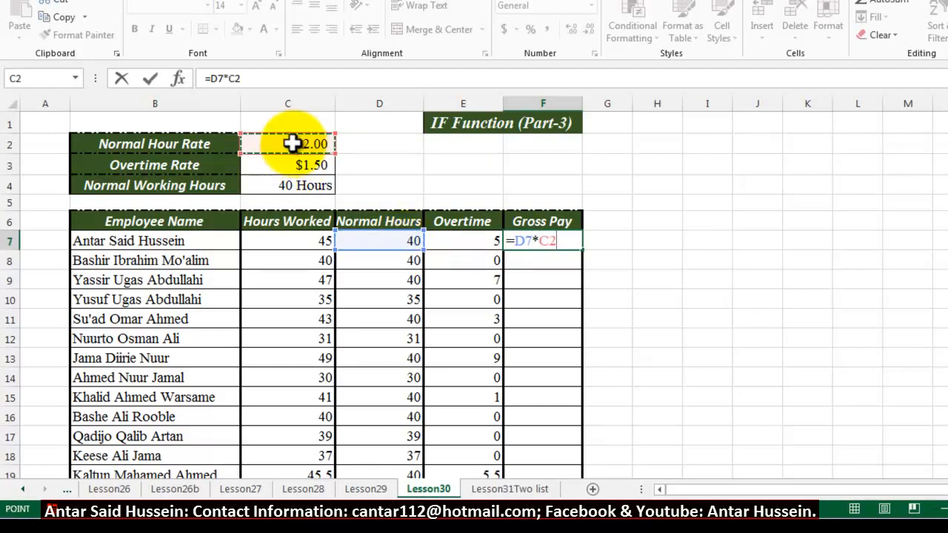
{"action": "key", "text": "F4"}
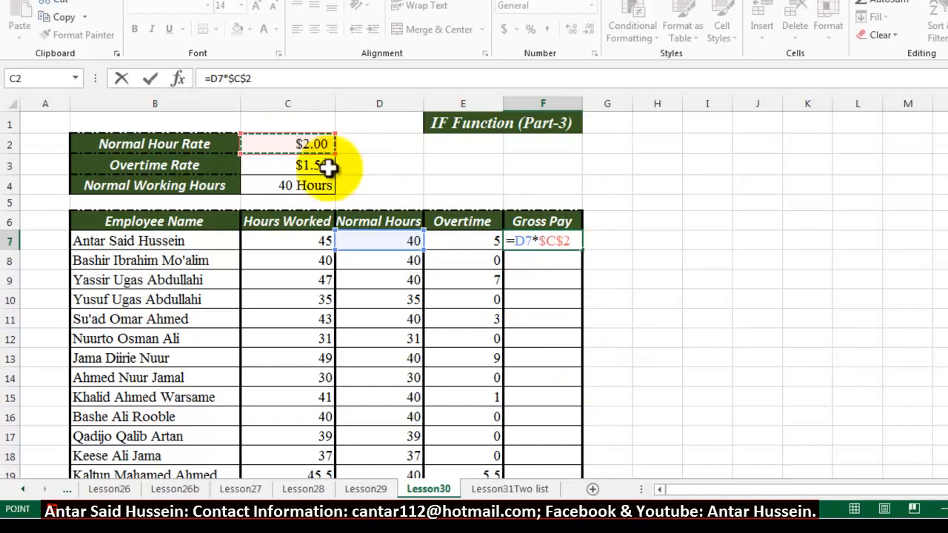
{"action": "key", "text": "ctrl+Return"}
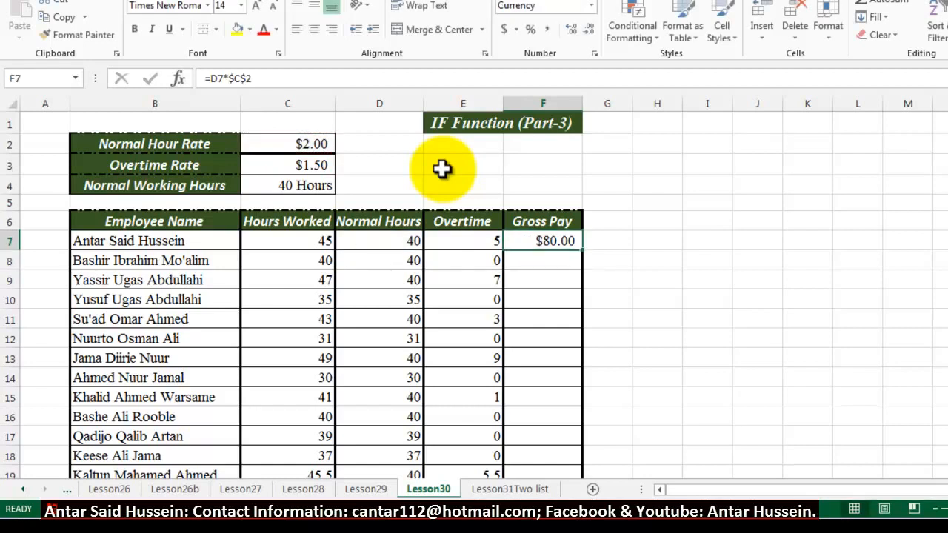
- Extend the Gross Pay formula in F7 with the overtime pay so it reads =D7*$C$2+E7*$C$2*$C$3
{"action": "left_click", "coordinate": [402, 243]}
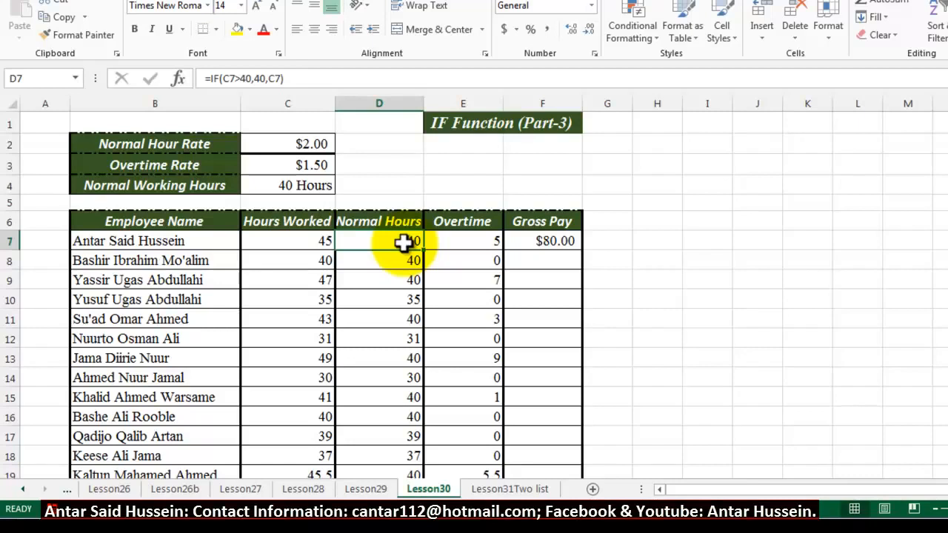
{"action": "left_click", "coordinate": [567, 243]}
{"action": "key", "text": "F2"}
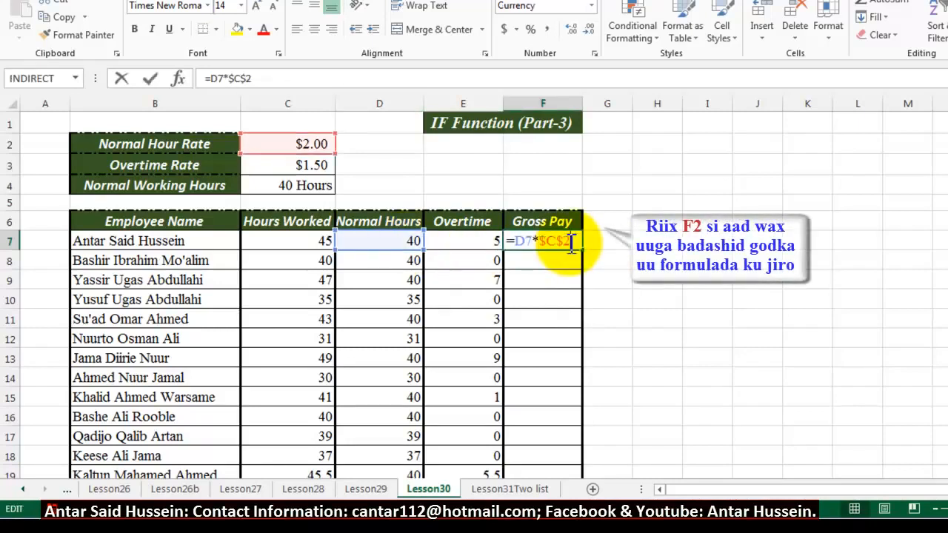
{"action": "type", "text": "+"}
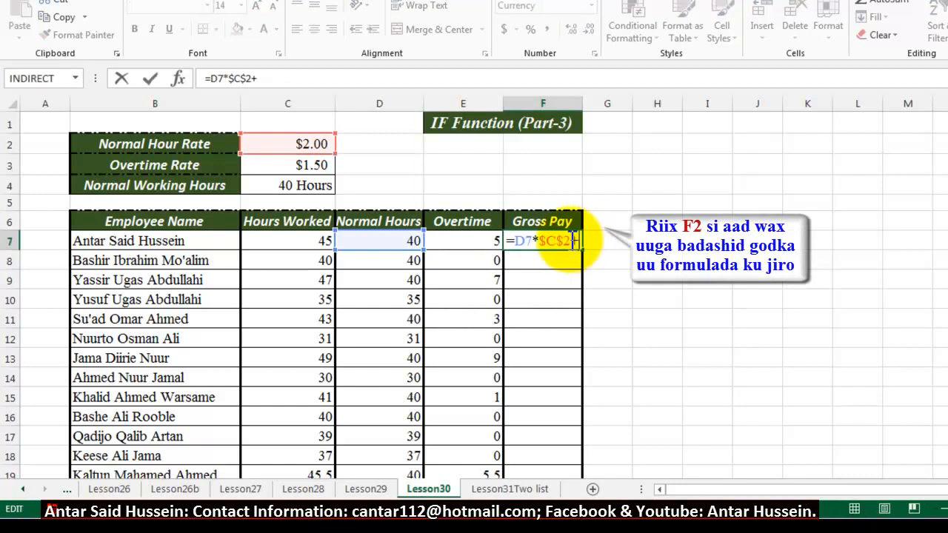
{"action": "left_click", "coordinate": [481, 244]}
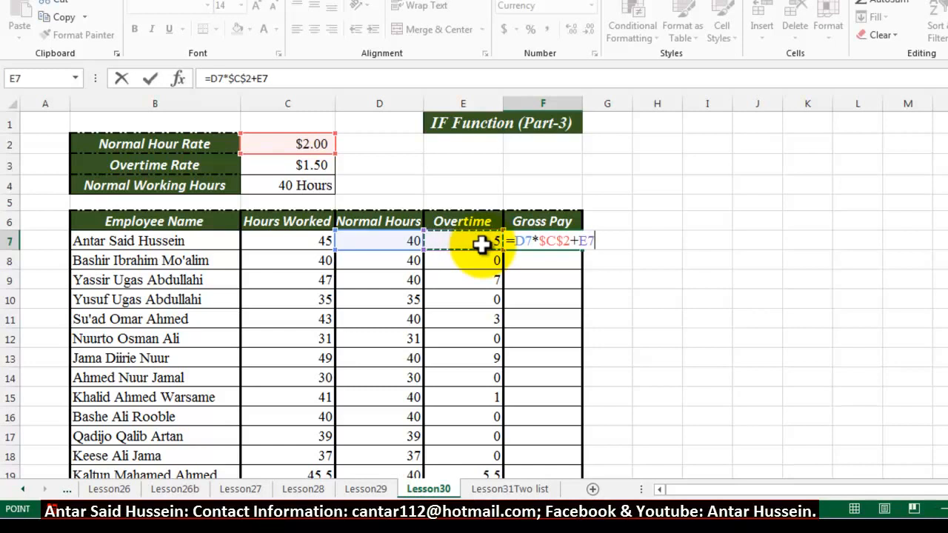
{"action": "type", "text": "*"}
{"action": "left_click", "coordinate": [337, 145]}
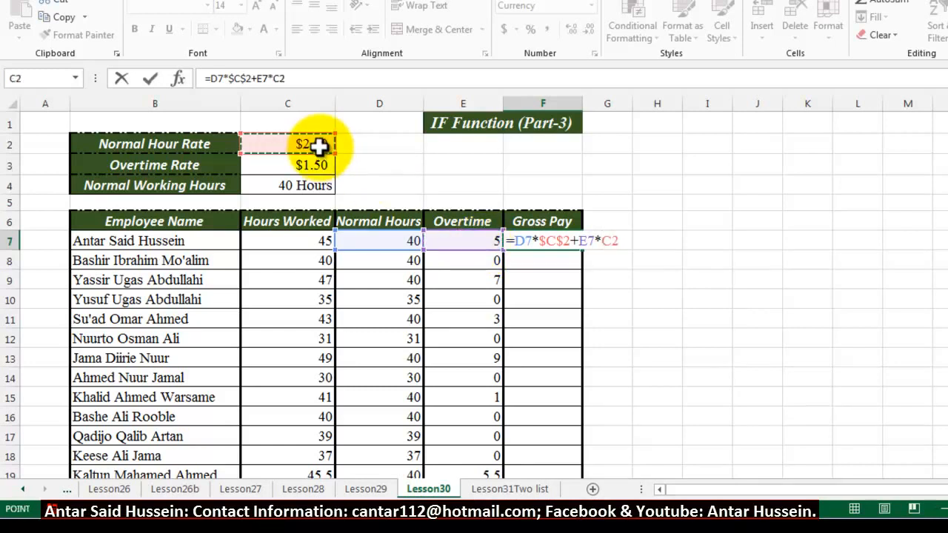
{"action": "key", "text": "F4"}
{"action": "type", "text": "*"}
{"action": "left_click", "coordinate": [314, 164]}
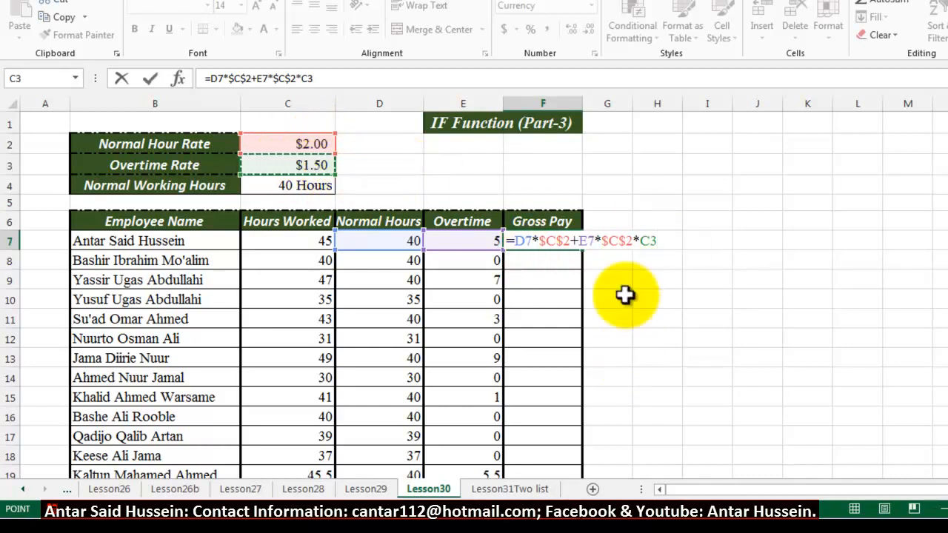
{"action": "key", "text": "F4"}
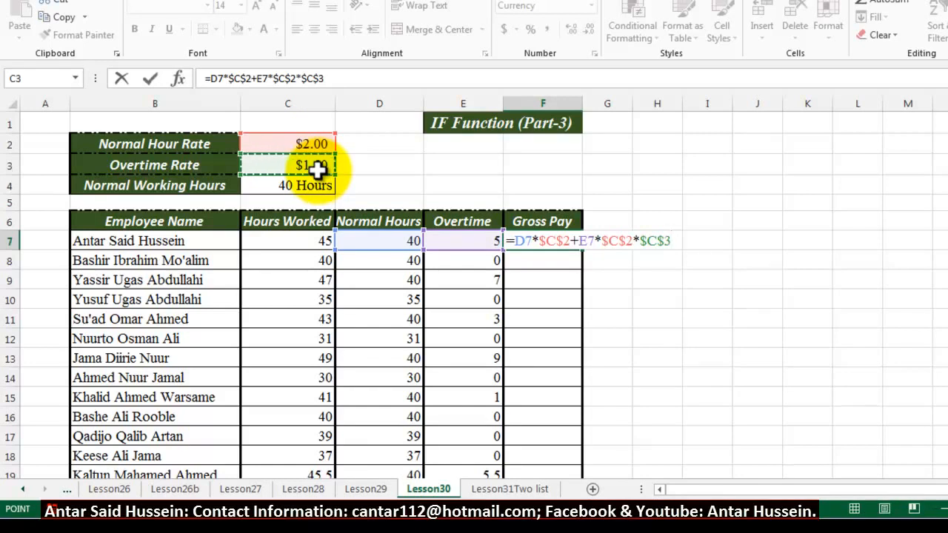
{"action": "key", "text": "ctrl+Return"}
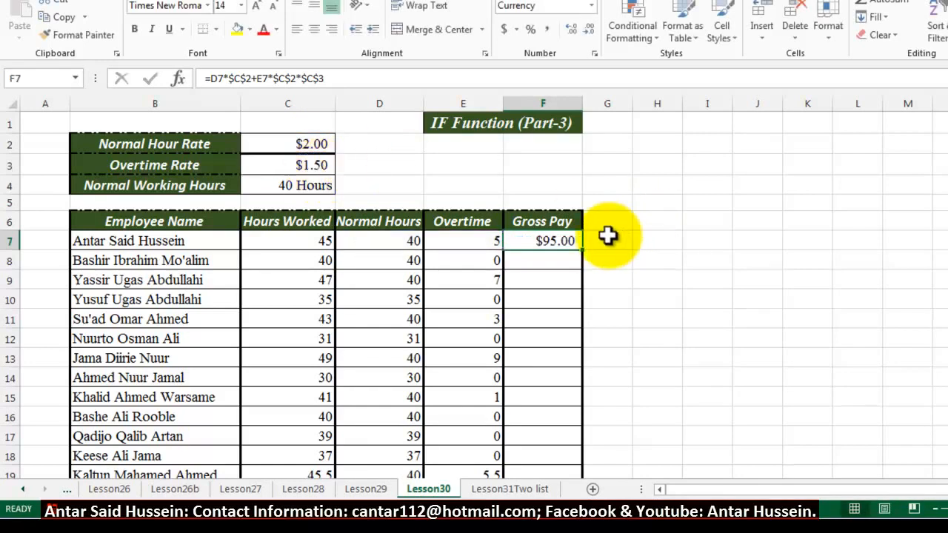
- Review the gross pay formula in F7, and copy it down the Gross Pay column through F22 for all remaining employees
{"action": "double_click", "coordinate": [554, 241]}
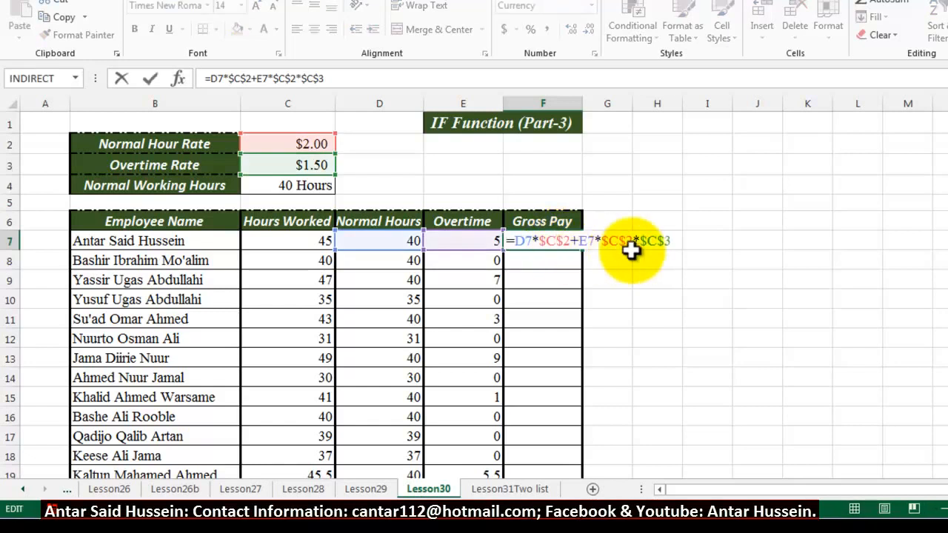
{"action": "left_click", "coordinate": [556, 240]}
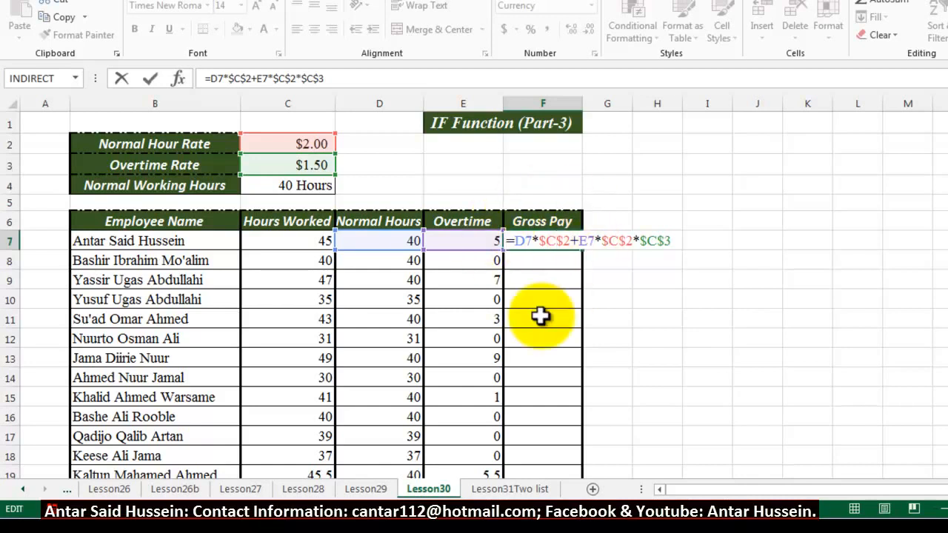
{"action": "key", "text": "Return"}
{"action": "left_click_drag", "start_coordinate": [582, 252], "coordinate": [578, 272]}
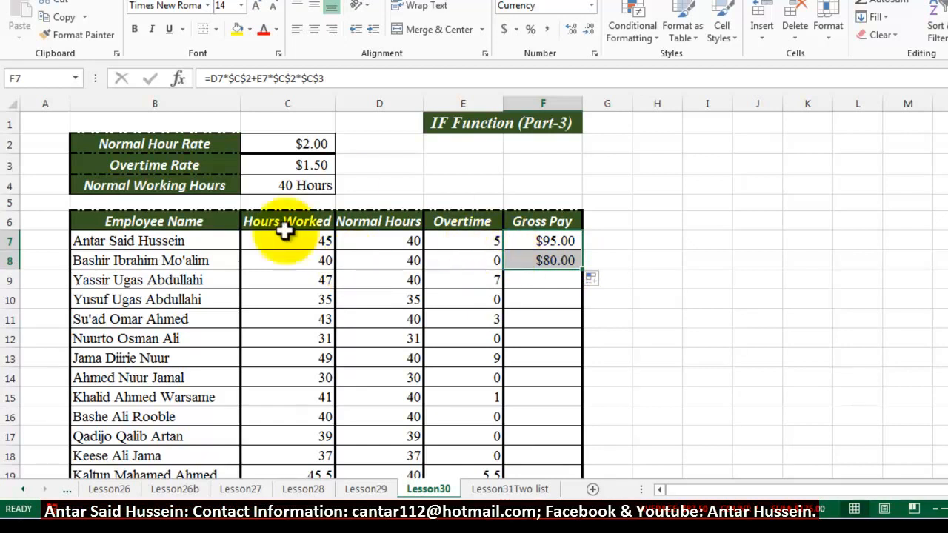
{"action": "left_click", "coordinate": [489, 259]}
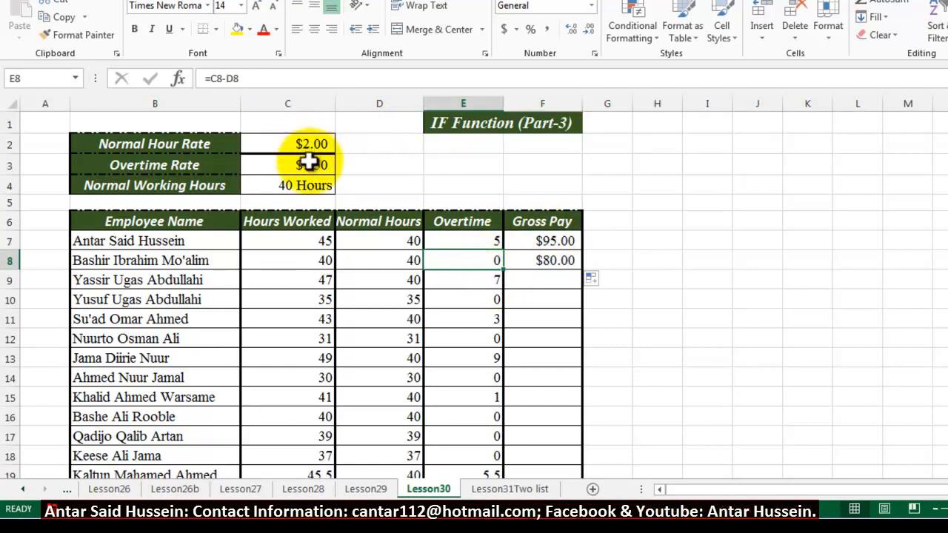
{"action": "left_click", "coordinate": [561, 260]}
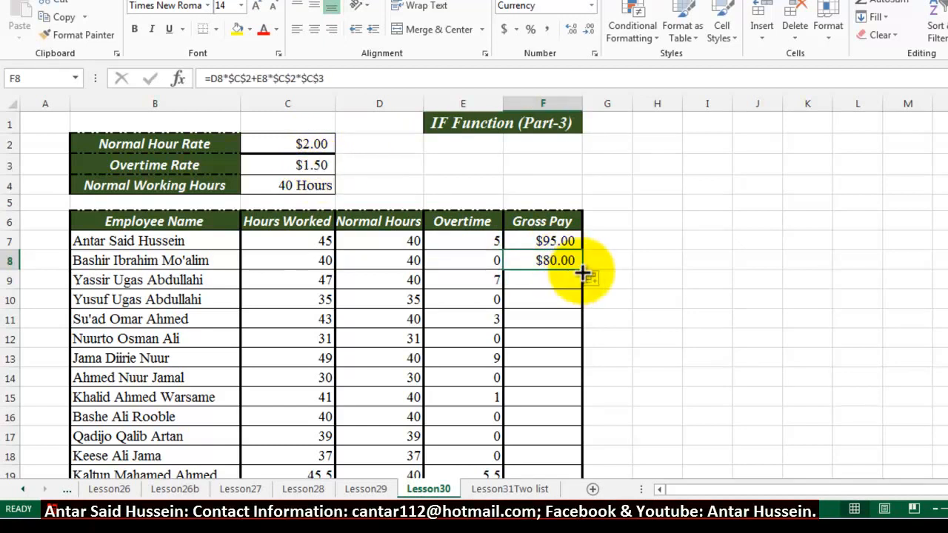
{"action": "double_click", "coordinate": [582, 271]}
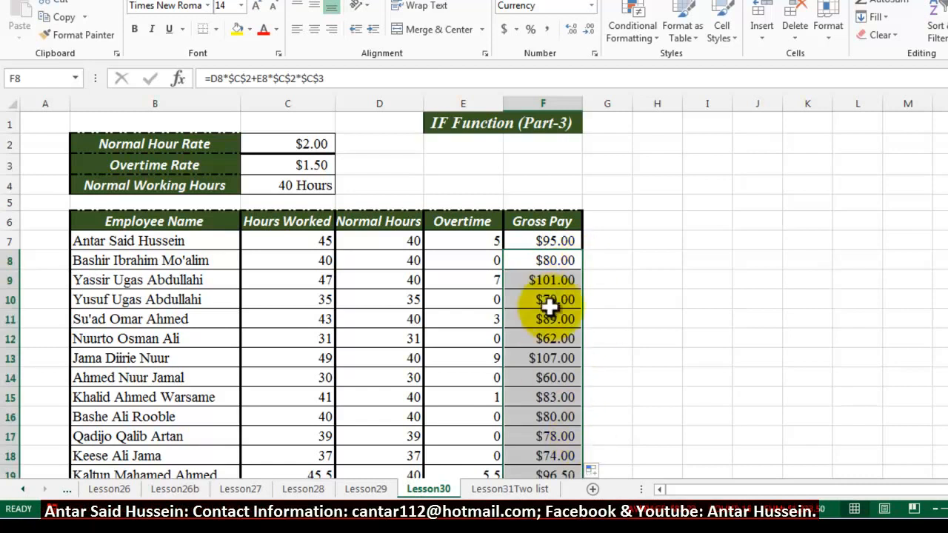
{"action": "scroll", "coordinate": [552, 301], "scroll_direction": "down", "scroll_amount": 2}
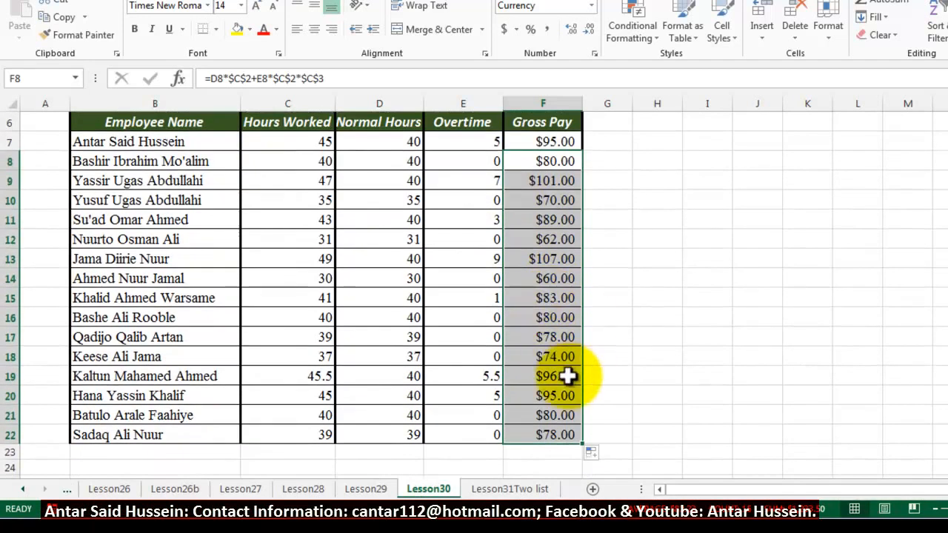
{"action": "scroll", "coordinate": [568, 377], "scroll_direction": "up", "scroll_amount": 2}
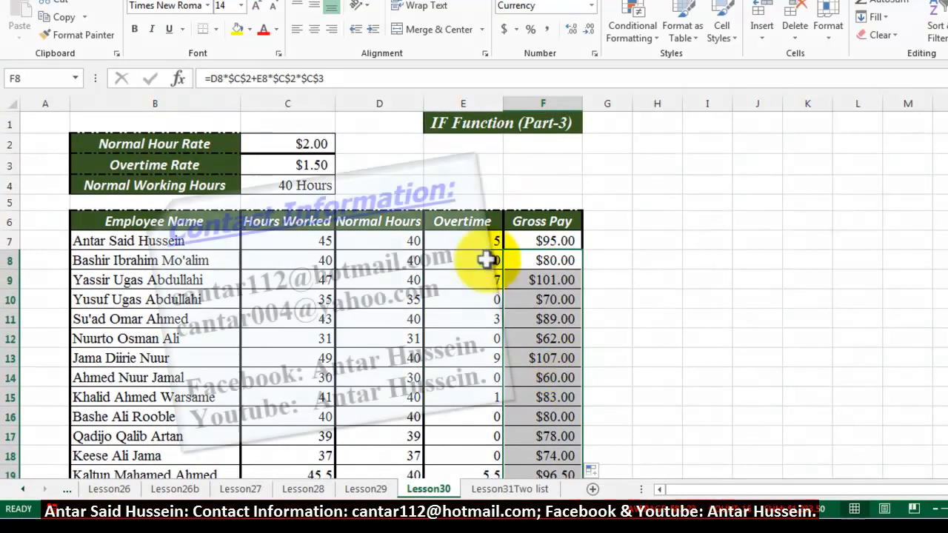